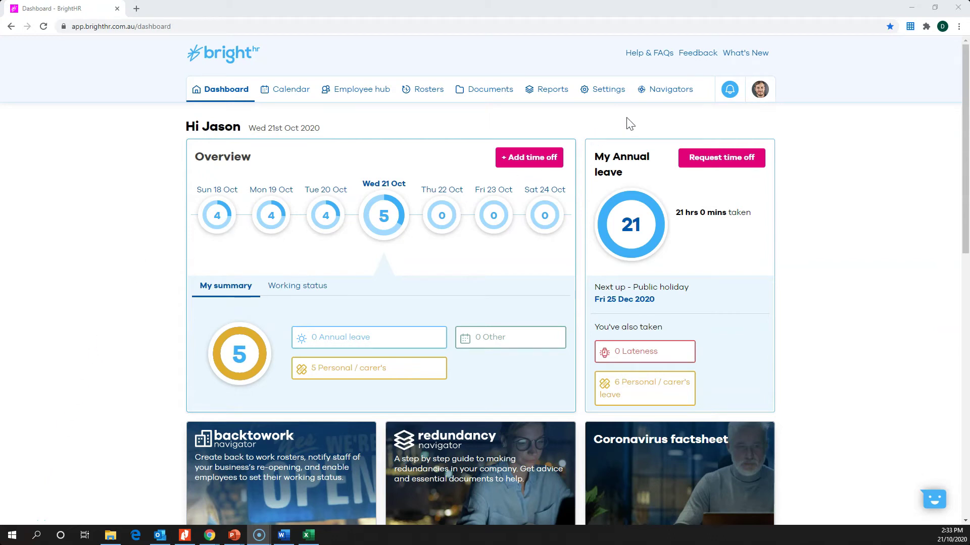
Open the Navigators menu from the BrightHR dashboard.
{"action": "left_click", "coordinate": [663, 88]}
Open the Redundancy navigator and bring up the 'Talk to an expert advisor' helpline dialog.
{"action": "left_click", "coordinate": [610, 133]}
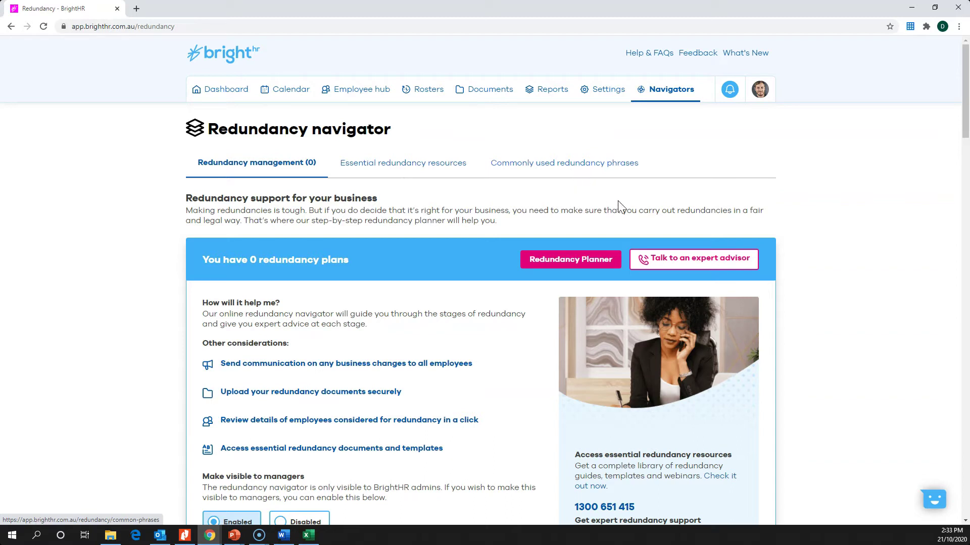
{"action": "left_click", "coordinate": [659, 260]}
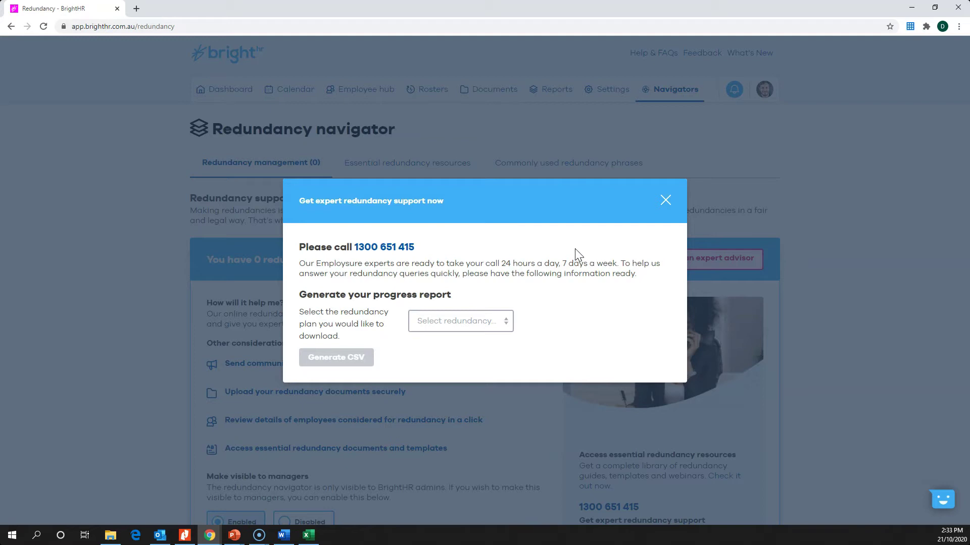
Close the expert dialog, start the Redundancy Planner, and name the plan 'Sales Team'.
{"action": "left_click", "coordinate": [666, 207]}
{"action": "scroll", "coordinate": [485, 319], "scroll_direction": "down", "scroll_amount": 1}
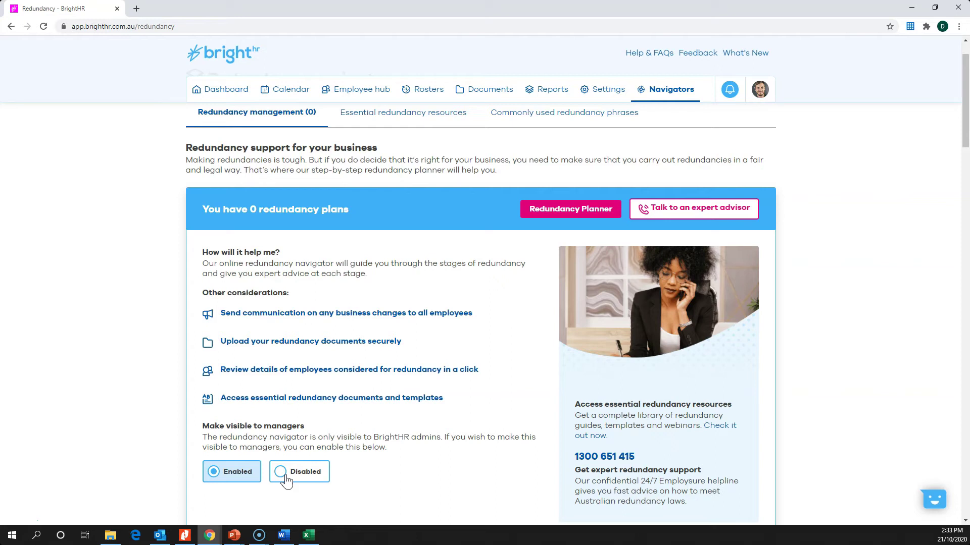
{"action": "left_click", "coordinate": [536, 212]}
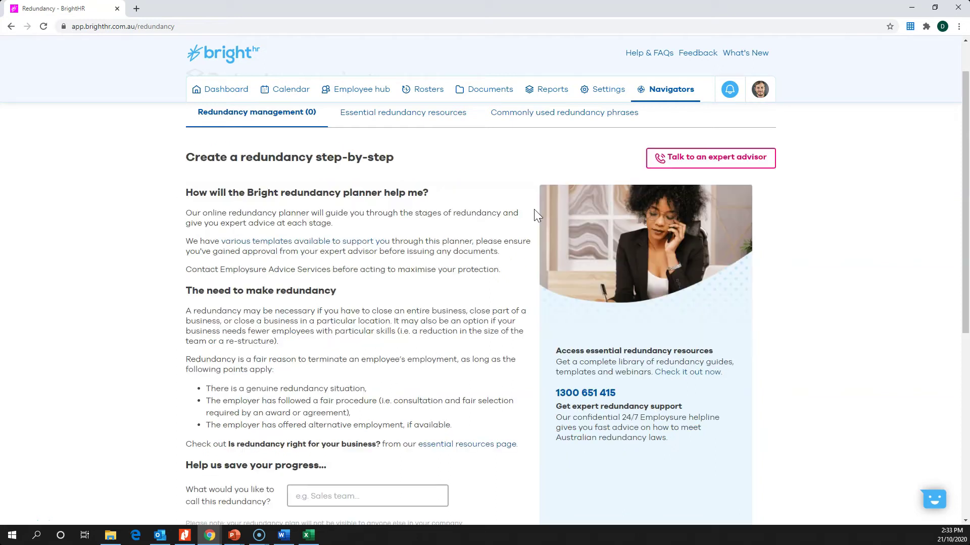
{"action": "left_click", "coordinate": [345, 494]}
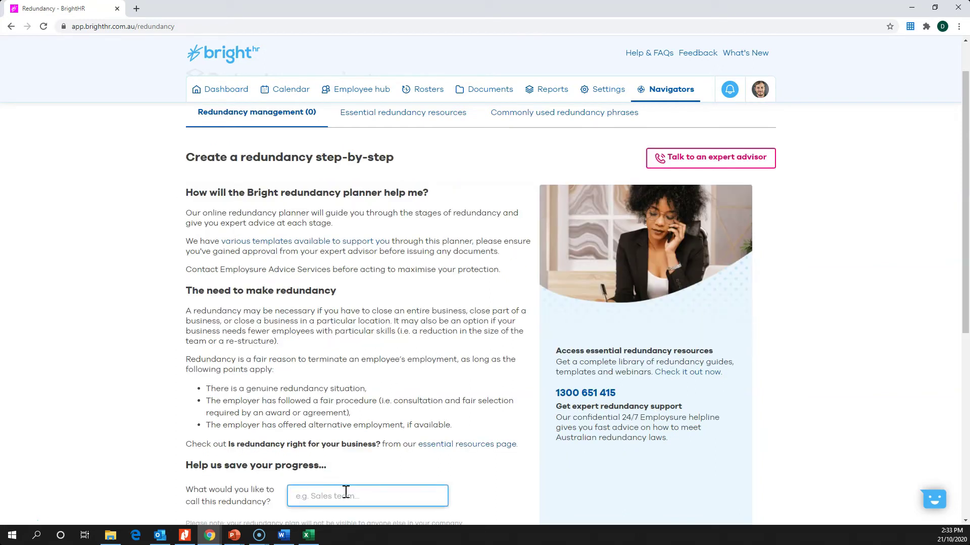
{"action": "type", "text": "Sales Team"}
{"action": "scroll", "coordinate": [346, 493], "scroll_direction": "down", "scroll_amount": 1}
Create the 'Sales Team' plan, then return to the dashboard's Navigators menu.
{"action": "left_click", "coordinate": [277, 495]}
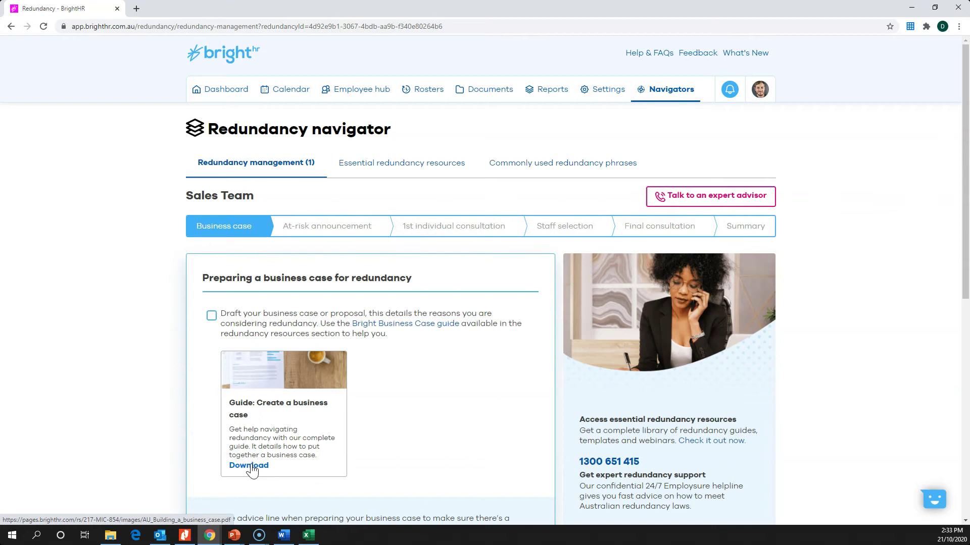
{"action": "left_click", "coordinate": [224, 60]}
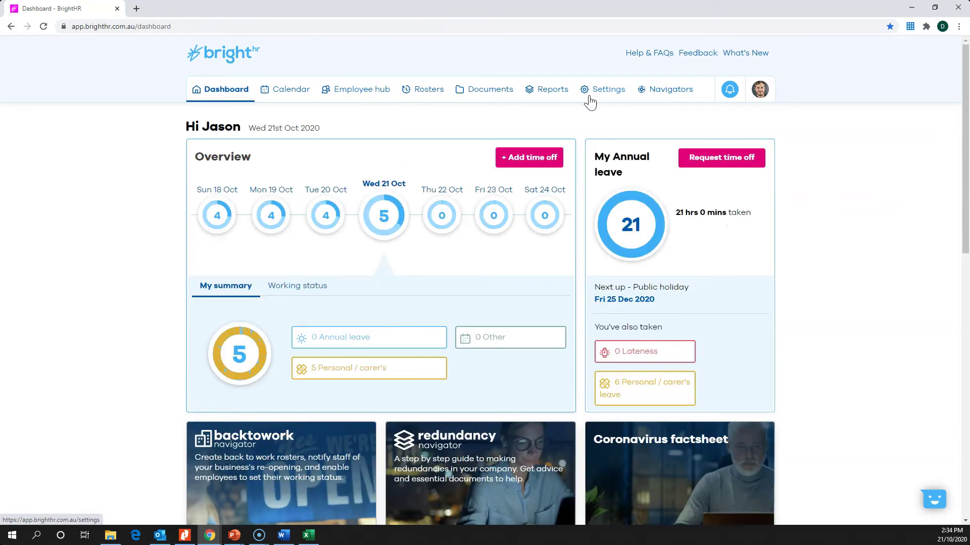
{"action": "left_click", "coordinate": [644, 98]}
From the Redundancy navigator, add a Redundancies folder to Documents for Sales Team.
{"action": "left_click", "coordinate": [622, 136]}
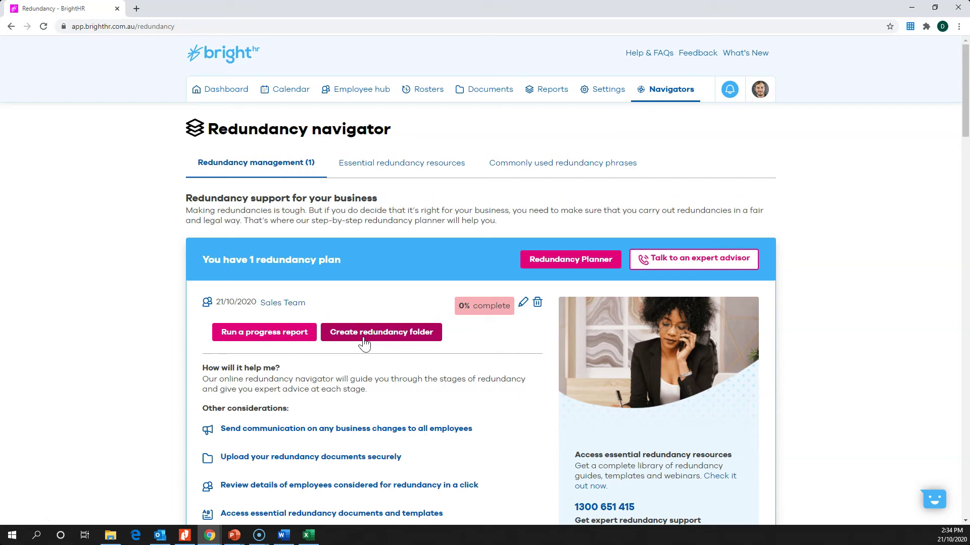
{"action": "left_click", "coordinate": [500, 92]}
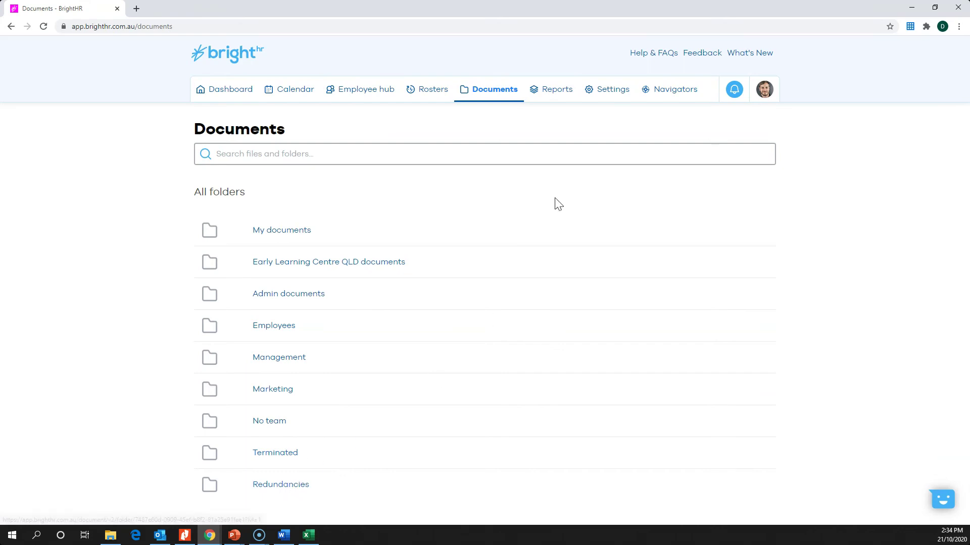
{"action": "left_click", "coordinate": [663, 92]}
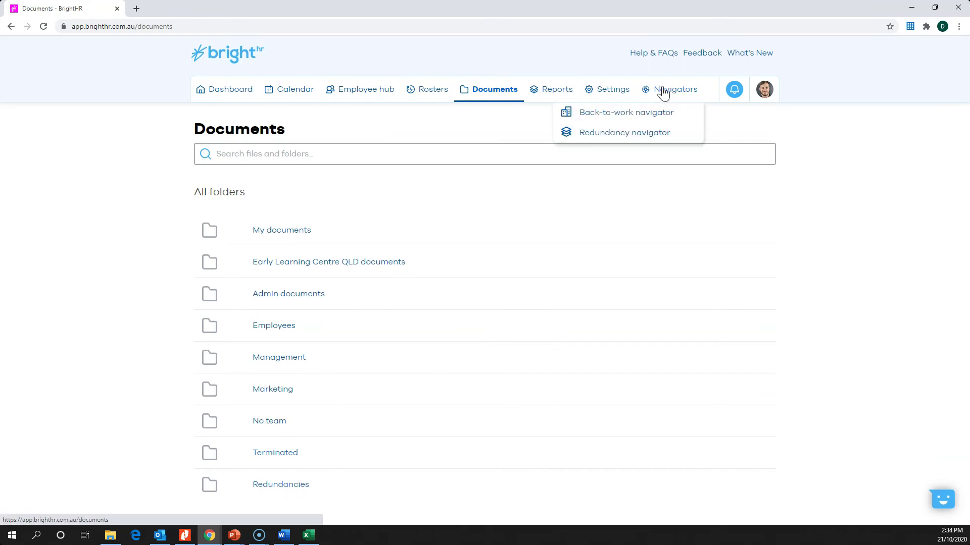
Reopen the Redundancy navigator with Sales Team listed at 0% complete.
{"action": "left_click", "coordinate": [629, 133]}
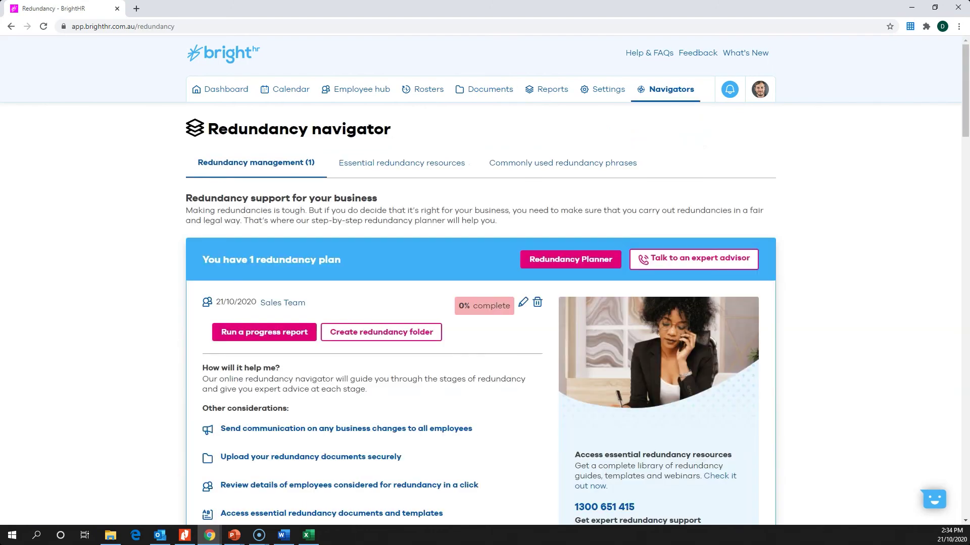